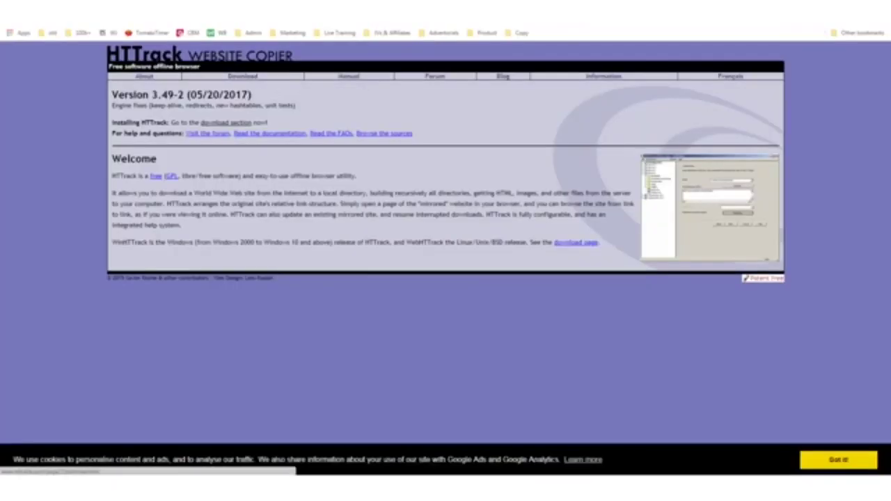
Step: Open the download page on the HTTrack website
mouse_move(279, 71)
left_mouse_down()
mouse_move(193, 68)
mouse_move(289, 87)
left_mouse_up()
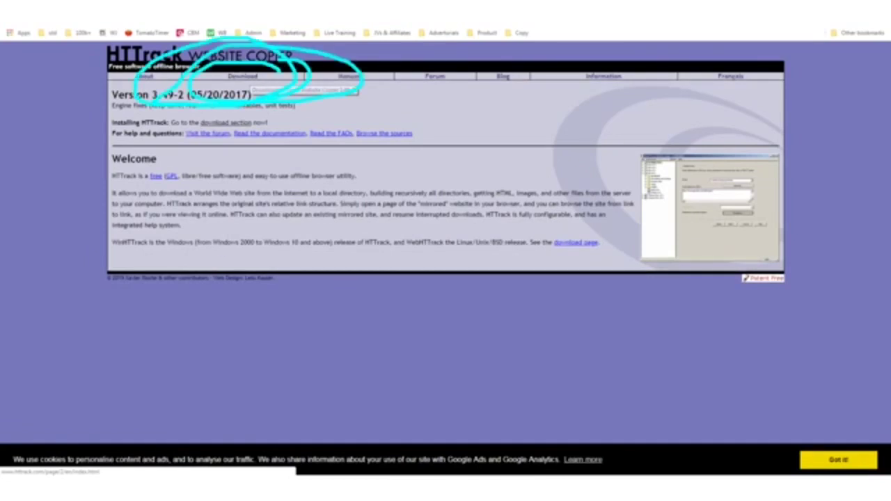
key("Escape")
left_click(242, 77)
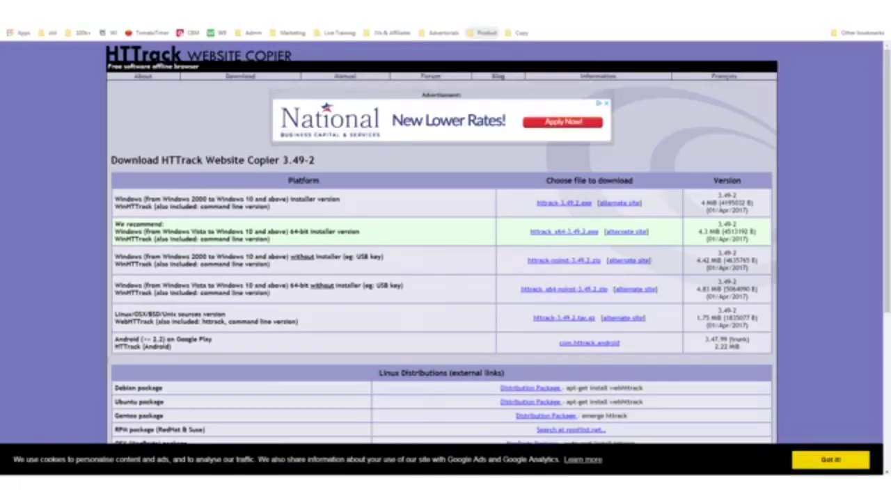
Step: Open the SiteSucker for macOS page from the search results and review its description, requirements and available versions
left_click(486, 9)
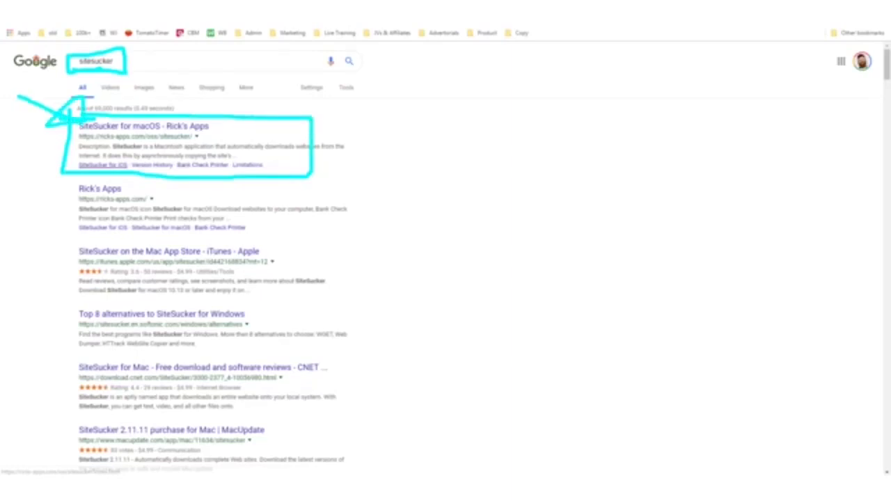
key("Escape")
left_click(140, 127)
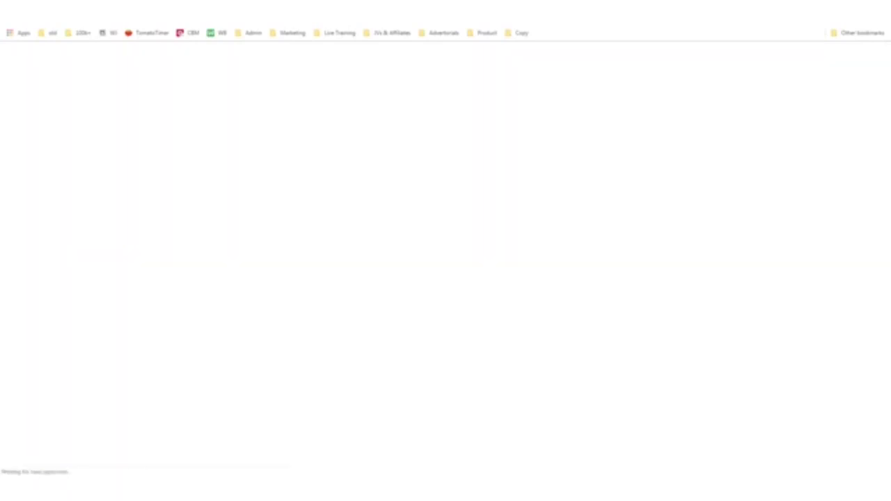
scroll(442, 257, "down", 1)
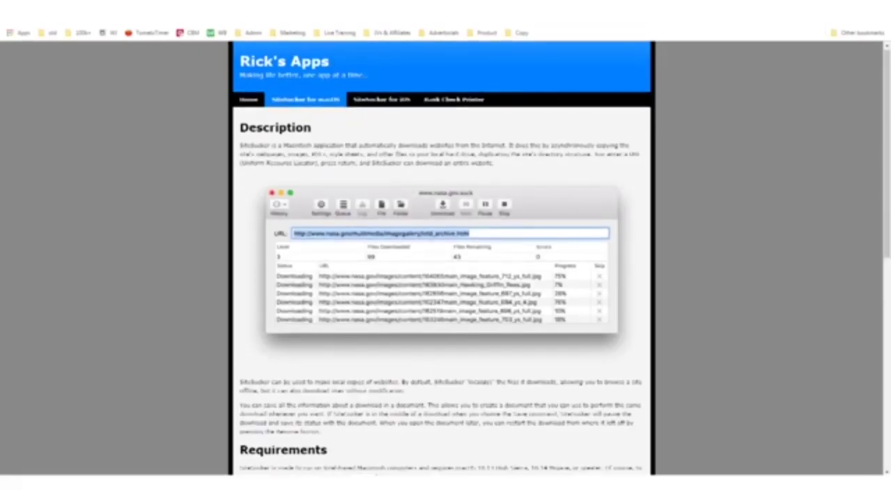
scroll(441, 257, "down", 6)
scroll(441, 258, "up", 1)
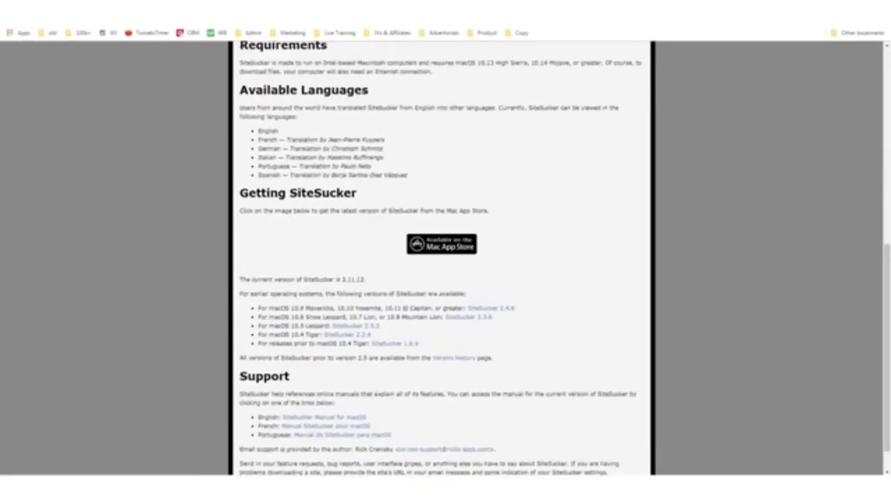
scroll(442, 258, "down", 1)
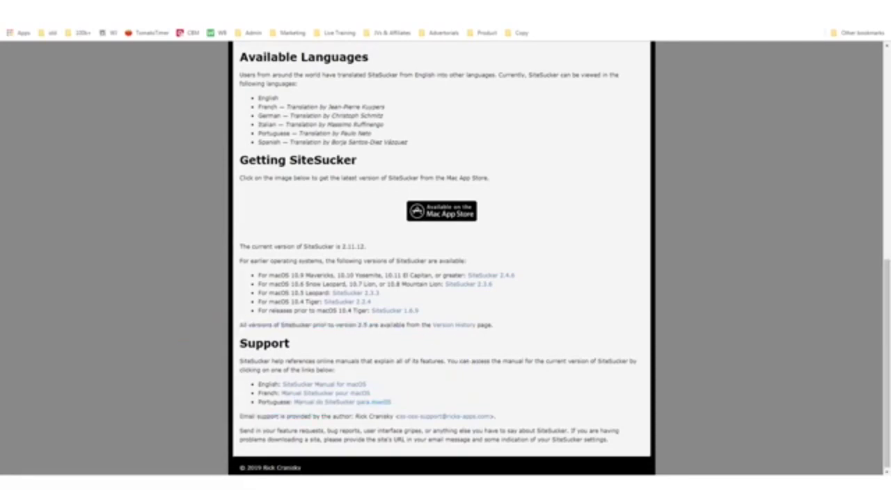
scroll(441, 257, "up", 10)
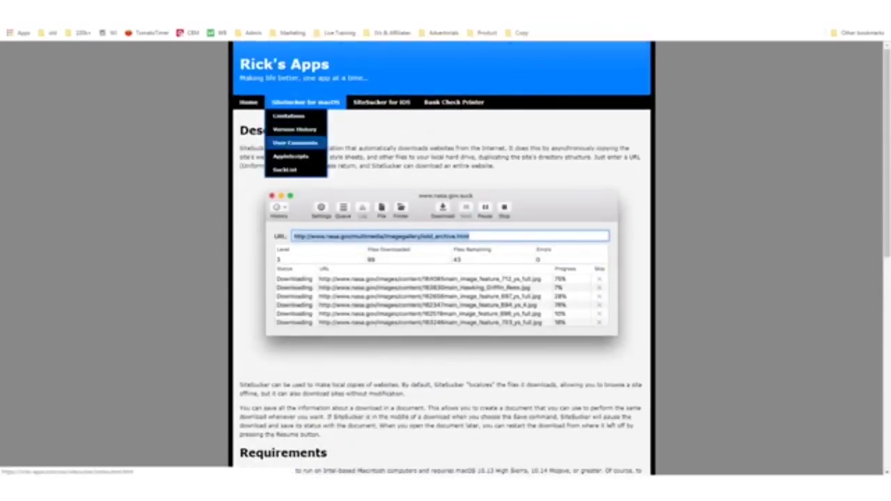
scroll(442, 257, "down", 5)
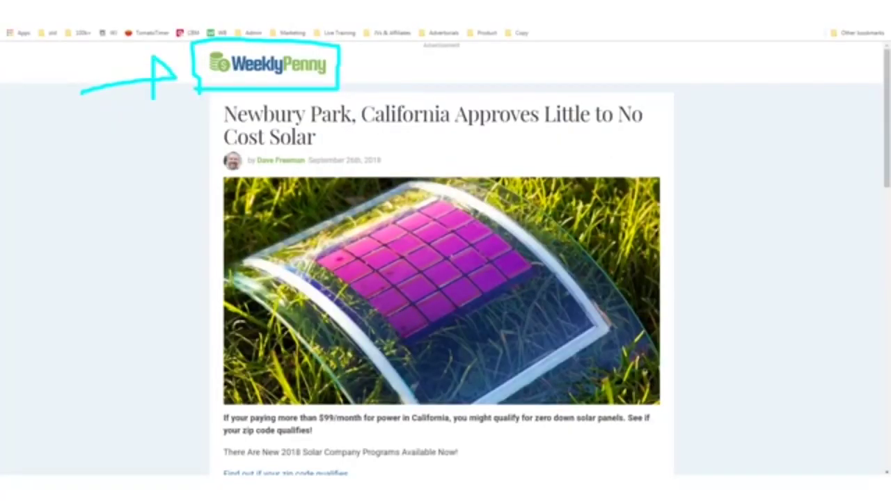
Step: Examine the WeeklyPenny solar landing page from its headline down to the Learn More button and footer
left_click_drag(261, 126, 691, 128)
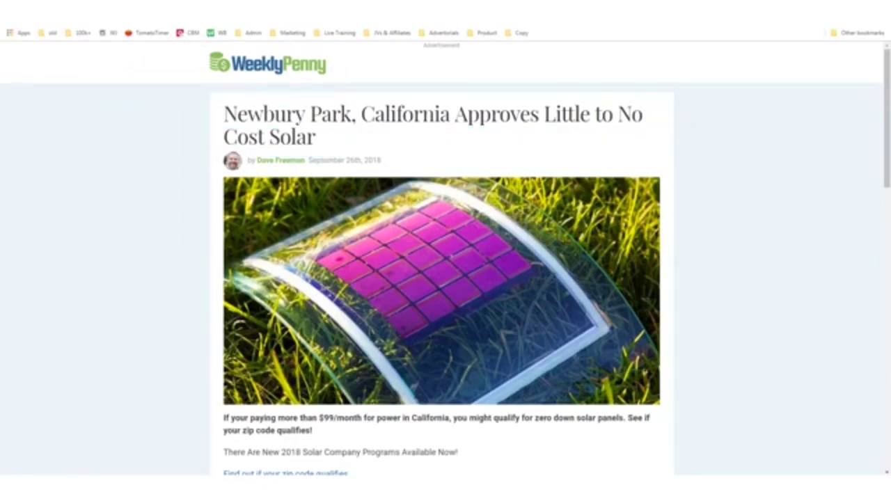
scroll(446, 260, "down", 8)
scroll(445, 260, "down", 5)
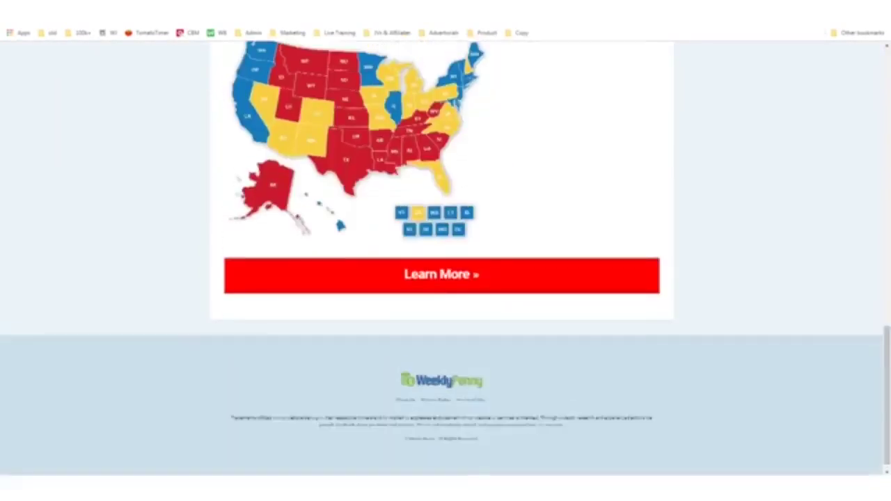
scroll(446, 260, "up", 1)
mouse_move(554, 330)
left_mouse_down()
mouse_move(464, 322)
mouse_move(196, 331)
mouse_move(515, 403)
mouse_move(689, 336)
mouse_move(470, 327)
left_mouse_up()
left_click_drag(123, 218, 129, 251)
left_click_drag(179, 318, 155, 320)
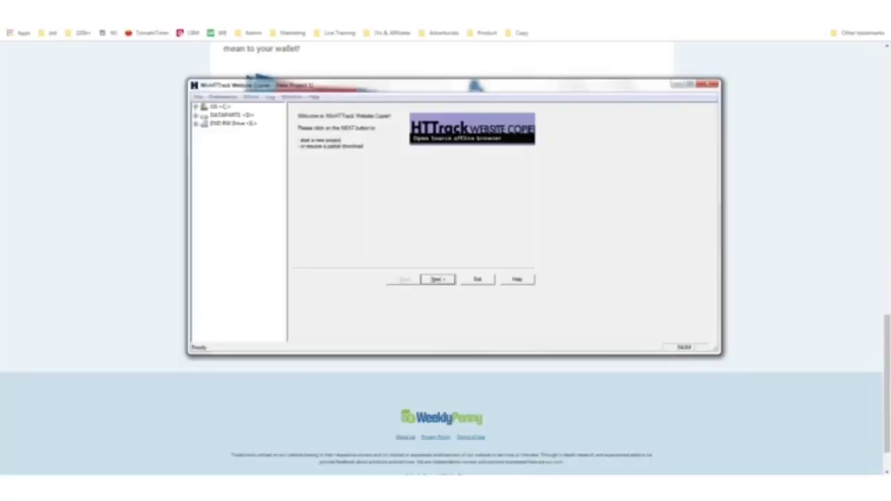
Step: In WinHTTrack, create a new project named "WeeklyPenny, Solar Lander" with the category Solar
mouse_move(172, 130)
left_mouse_down()
mouse_move(175, 339)
mouse_move(369, 388)
mouse_move(704, 369)
mouse_move(733, 241)
left_mouse_up()
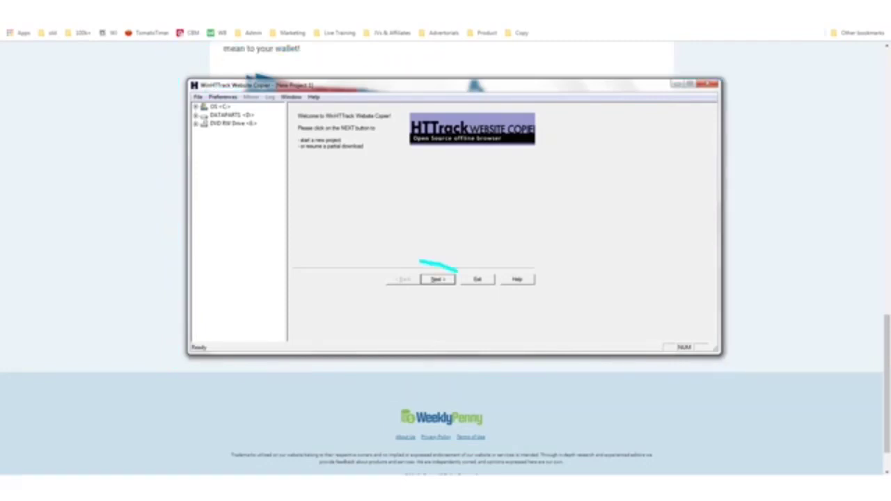
key("Return")
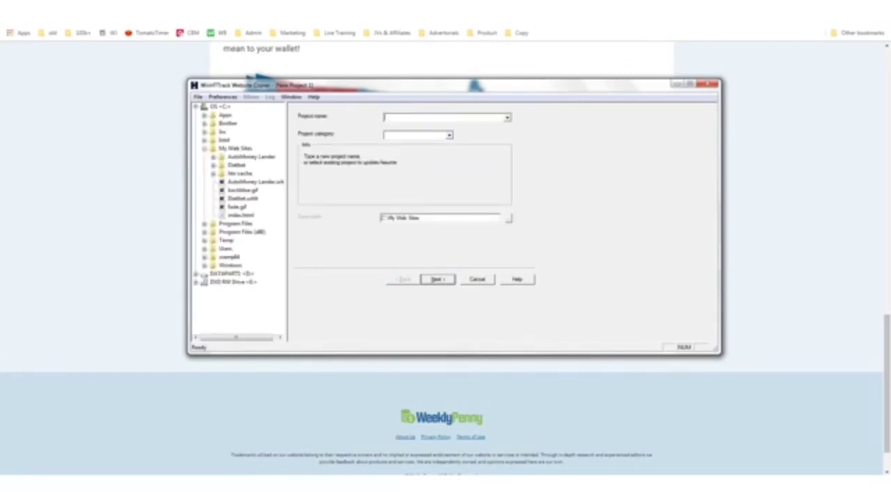
type("WeeklyPenny Solar Lander")
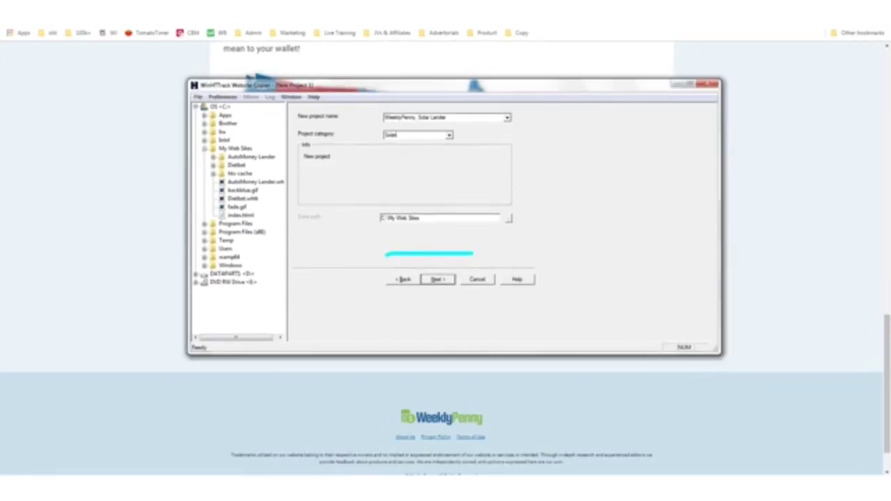
mouse_move(413, 307)
left_mouse_down()
mouse_move(457, 249)
mouse_move(419, 249)
left_mouse_up()
key("Escape")
left_click(438, 279)
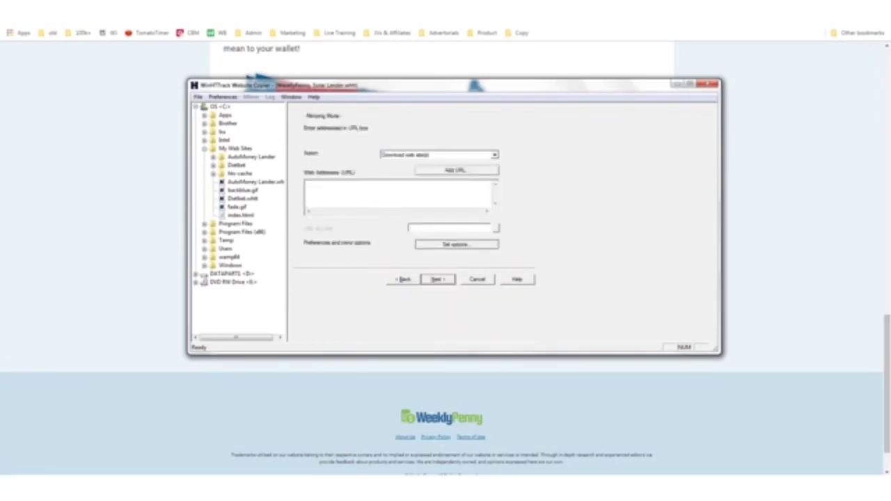
Step: Add the WeeklyPenny solar article's URL to the project's list of web addresses
right_click(341, 194)
left_click(364, 235)
left_click_drag(461, 184, 305, 185)
left_click(390, 197)
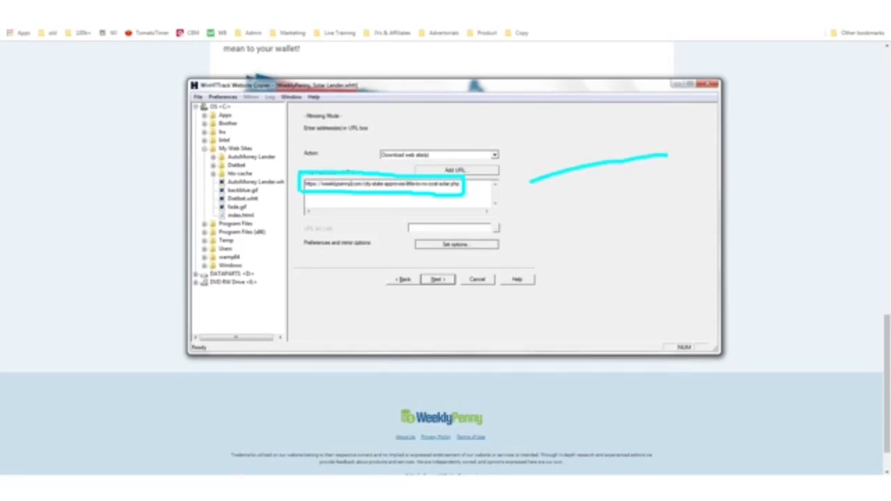
Step: Keep the "Download web site(s)" action and default connection settings, and launch the mirroring
mouse_move(439, 154)
left_mouse_down()
mouse_move(376, 149)
mouse_move(397, 165)
left_mouse_up()
mouse_move(417, 214)
left_mouse_down()
mouse_move(422, 263)
mouse_move(441, 247)
mouse_move(416, 242)
left_mouse_up()
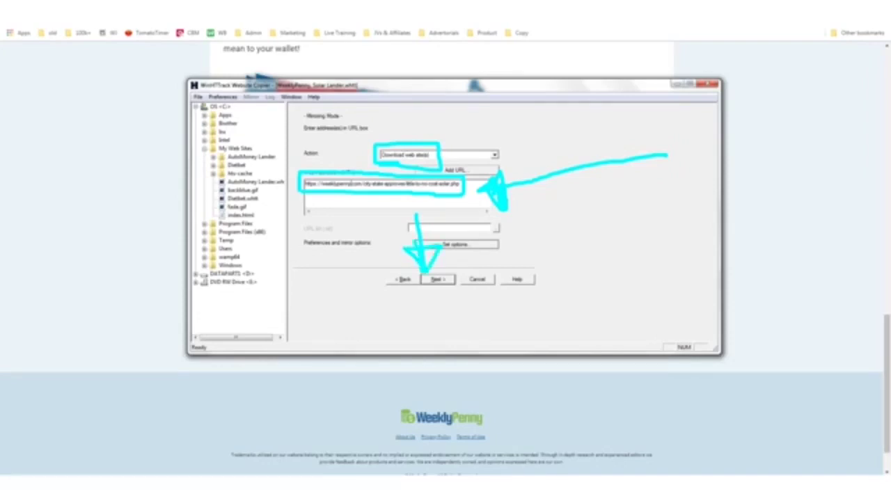
key("Escape")
key("Return")
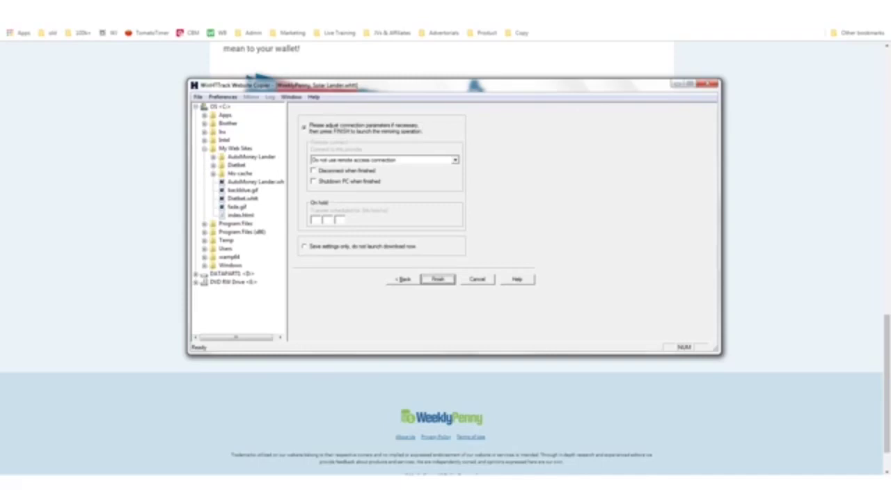
key("Return")
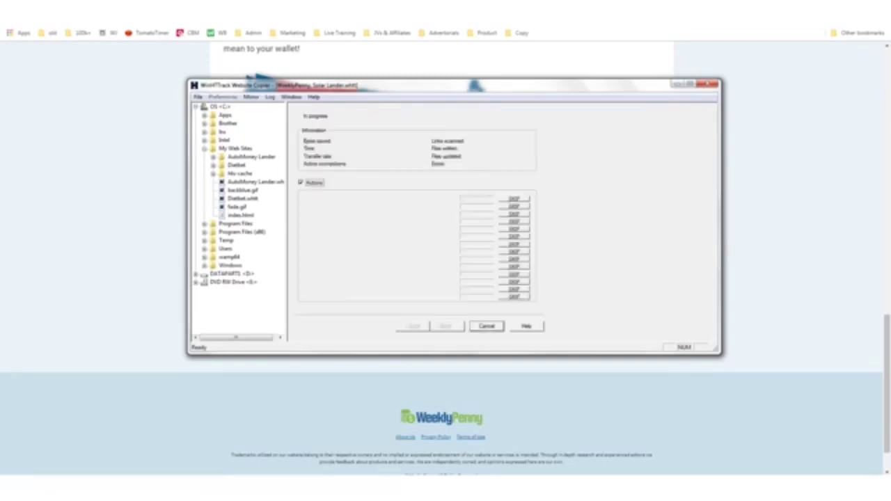
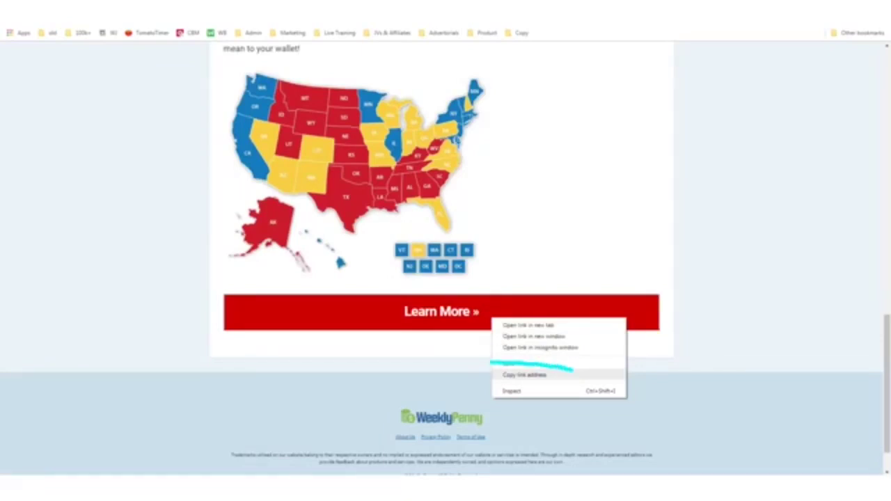
Step: In the browser, copy the link address of the landing page's Learn More button and paste it as the address
left_click(525, 375)
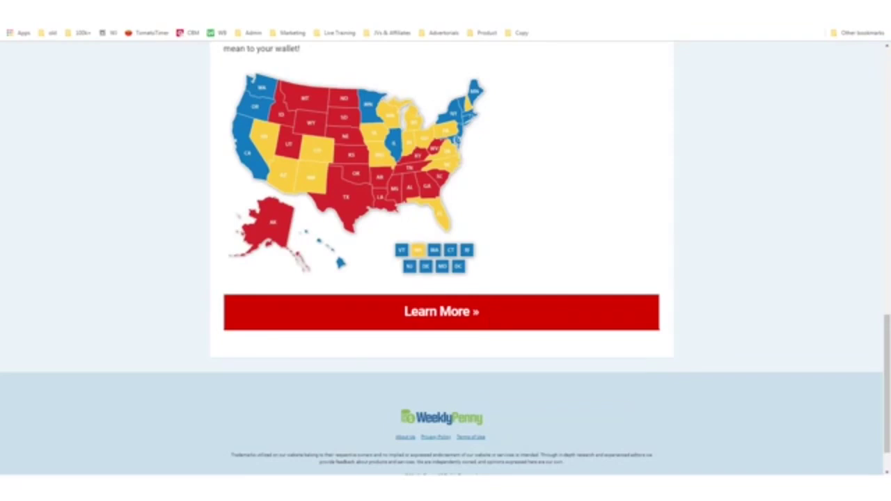
right_click(513, 317)
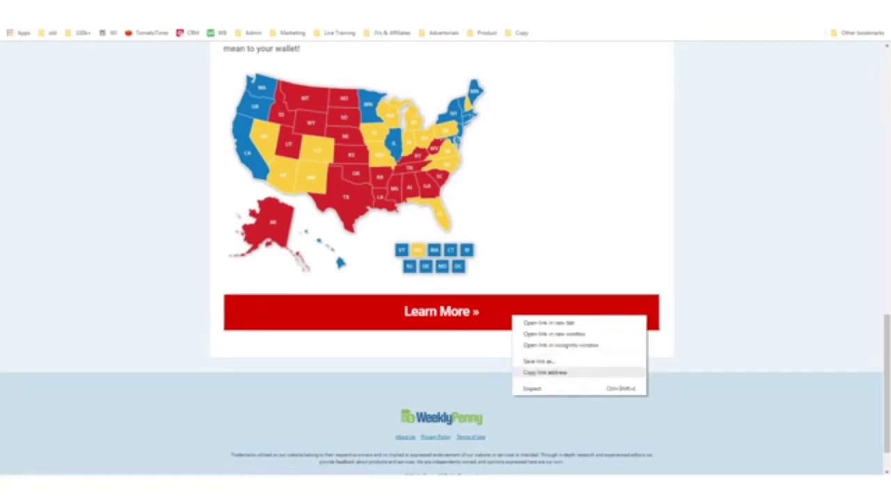
left_click(545, 373)
key("ctrl+l")
key("ctrl+v")
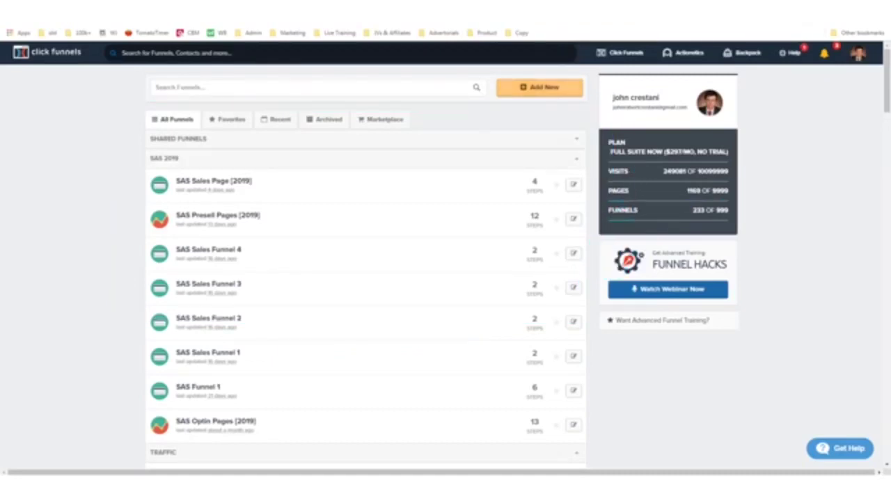
Step: Start adding a new funnel in ClickFunnels
left_click(540, 87)
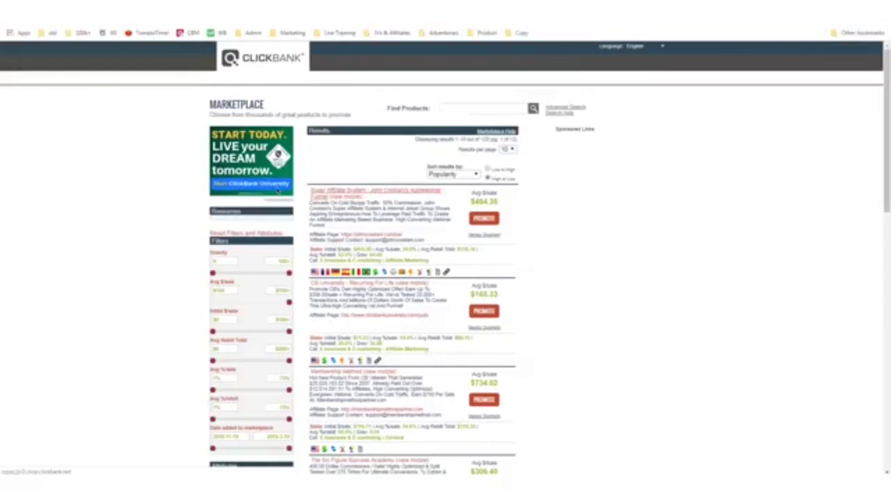
Step: Enlarge the ClickBank Marketplace page to 200% and view the Super Affiliate System listing
key("ctrl+plus")
key("ctrl+plus")
key("ctrl+plus")
key("ctrl+plus")
key("ctrl+plus")
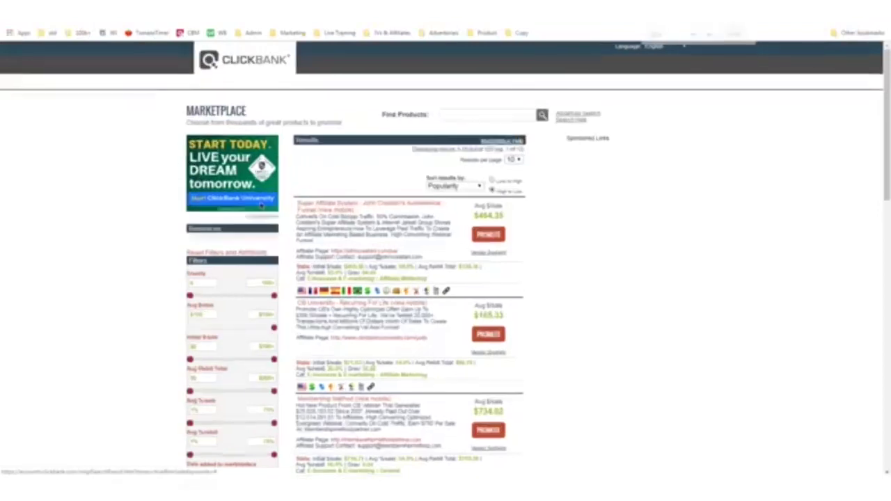
scroll(150, 337, "down", 3)
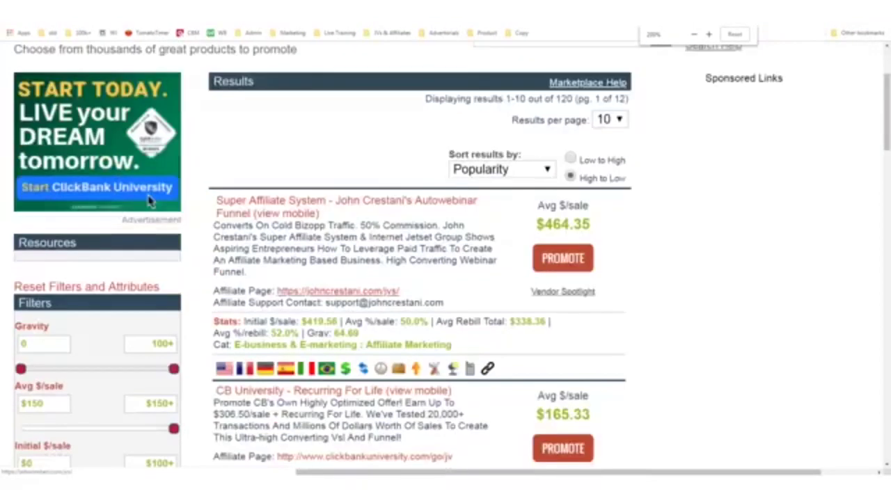
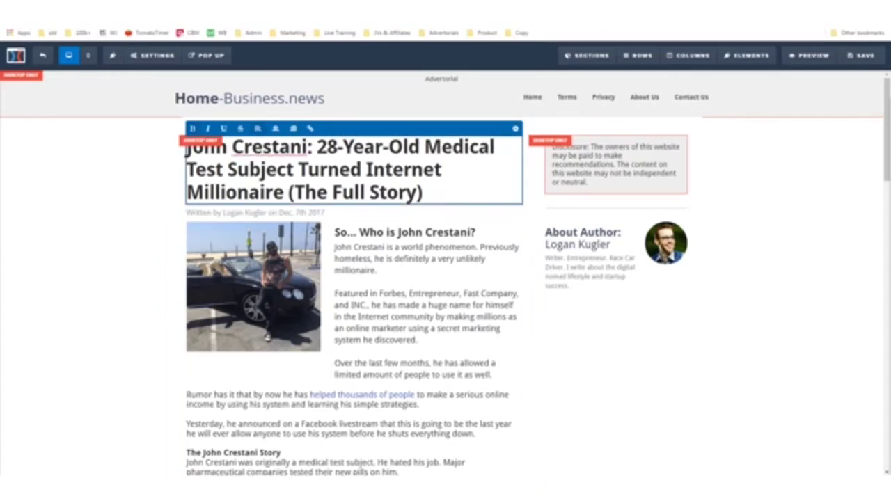
Step: In the ClickFunnels editor, replace "Test Subject" in the advertorial headline with "Guinea Pig"
left_click_drag(424, 193, 406, 193)
left_click(299, 170)
left_click_drag(295, 170, 186, 170)
type("Guinea Pig")
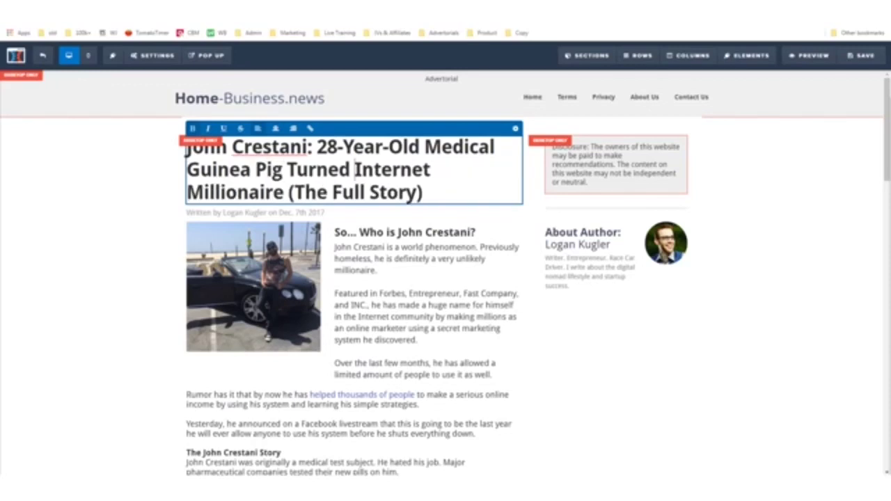
left_click(418, 213)
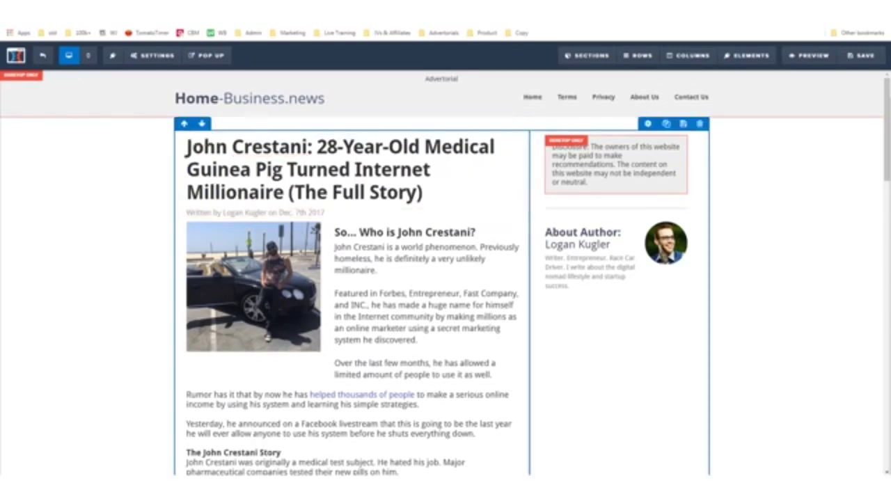
Step: Change the date in the byline below the headline to Jan. 7th 2019
mouse_move(327, 199)
left_mouse_down()
mouse_move(265, 237)
mouse_move(307, 199)
left_mouse_up()
mouse_move(93, 104)
left_mouse_down()
mouse_move(146, 152)
mouse_move(150, 144)
mouse_move(131, 134)
left_mouse_up()
key("Escape")
left_click(307, 213)
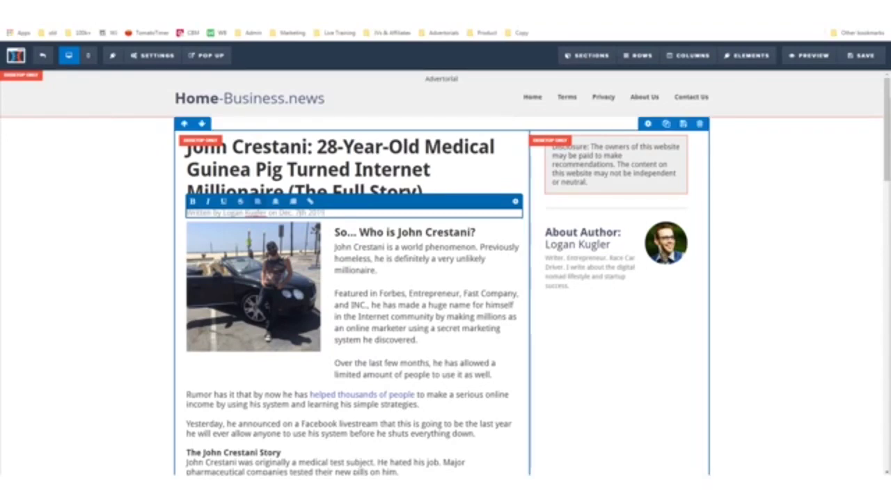
left_click_drag(295, 214, 279, 213)
key("BackSpace")
type("Jan")
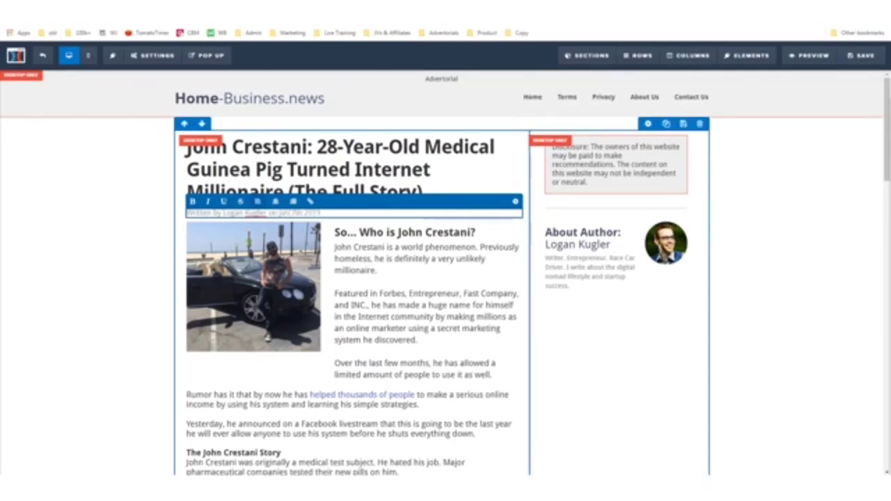
type(".")
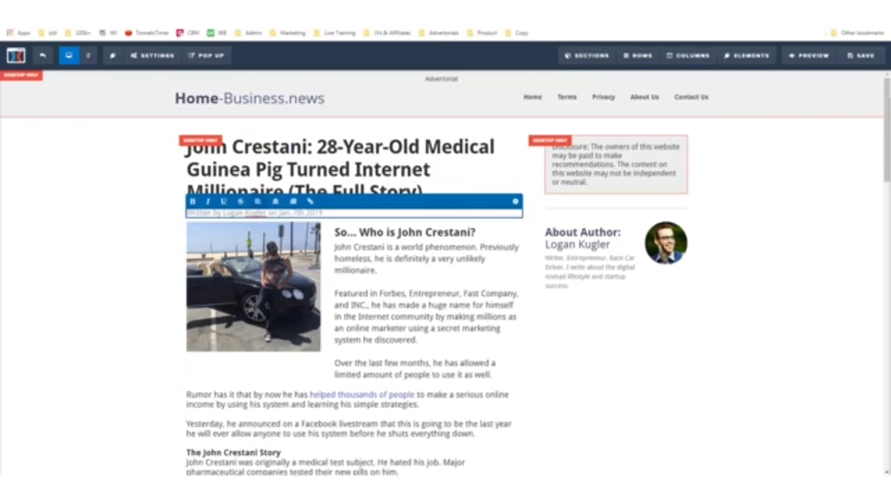
left_click(279, 282)
Step: In the ClickBank Marketplace, generate a HopLink for the Super Affiliate System using the account nickname and the Default landing page
scroll(278, 282, "down", 1)
scroll(334, 286, "down", 6)
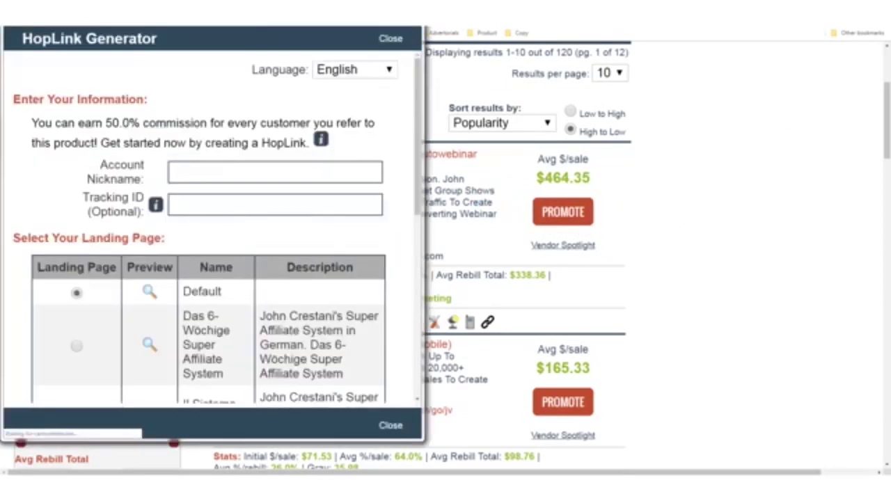
left_click(274, 172)
left_click(187, 195)
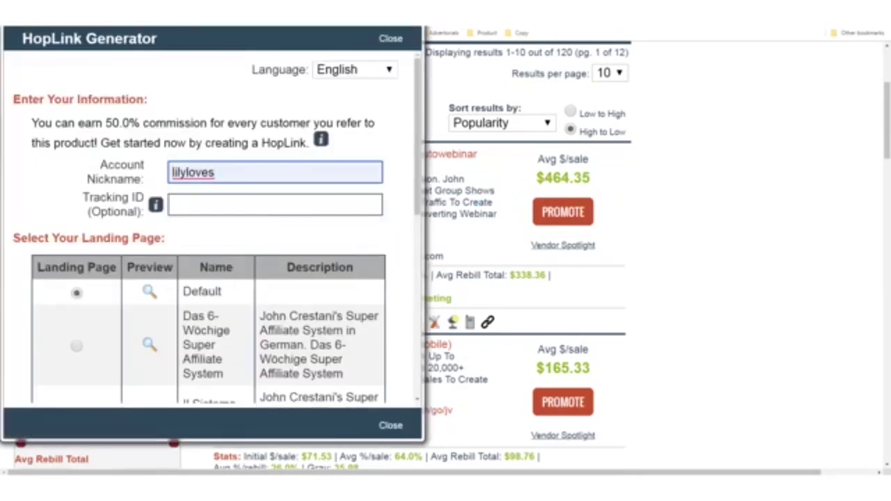
scroll(214, 227, "down", 3)
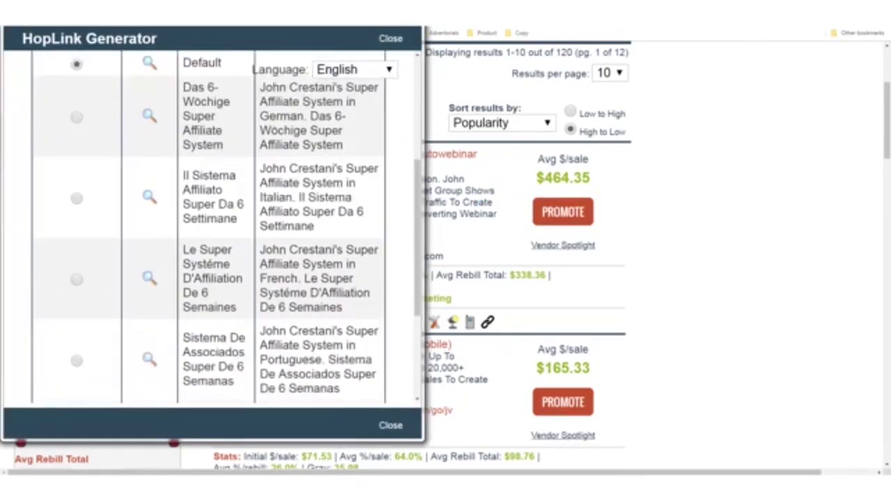
scroll(213, 227, "up", 2)
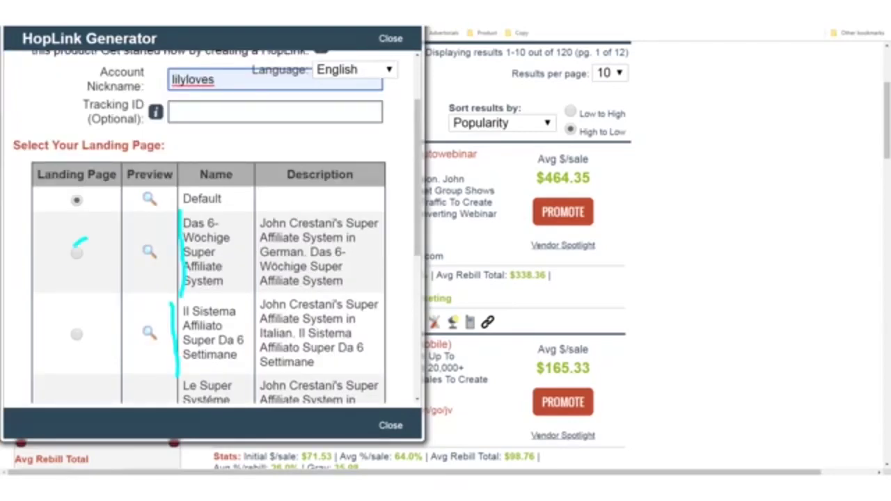
scroll(212, 230, "up", 2)
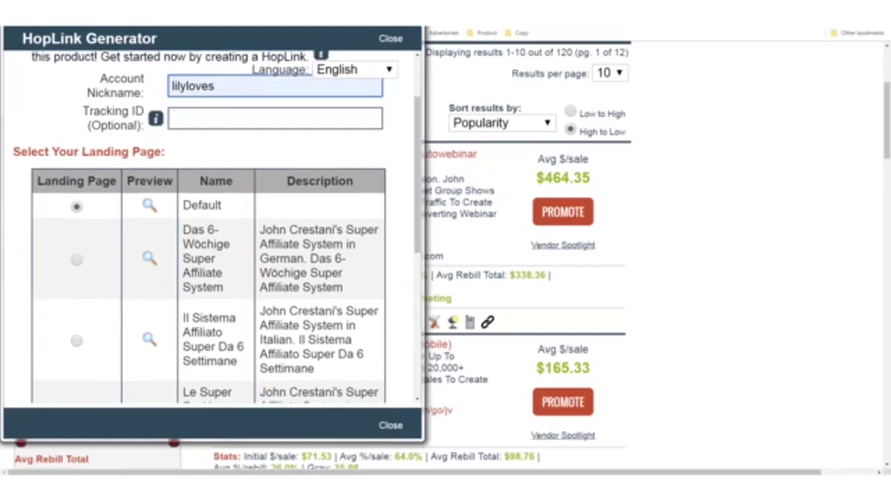
scroll(213, 230, "down", 6)
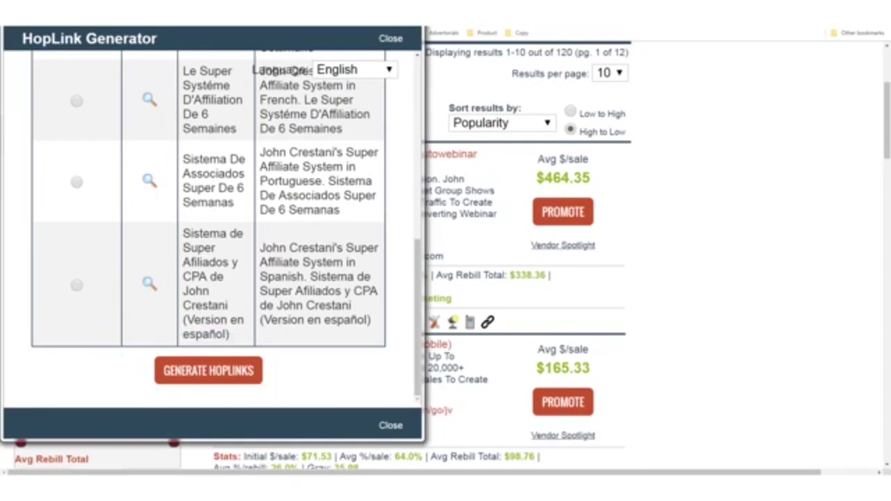
left_click(208, 371)
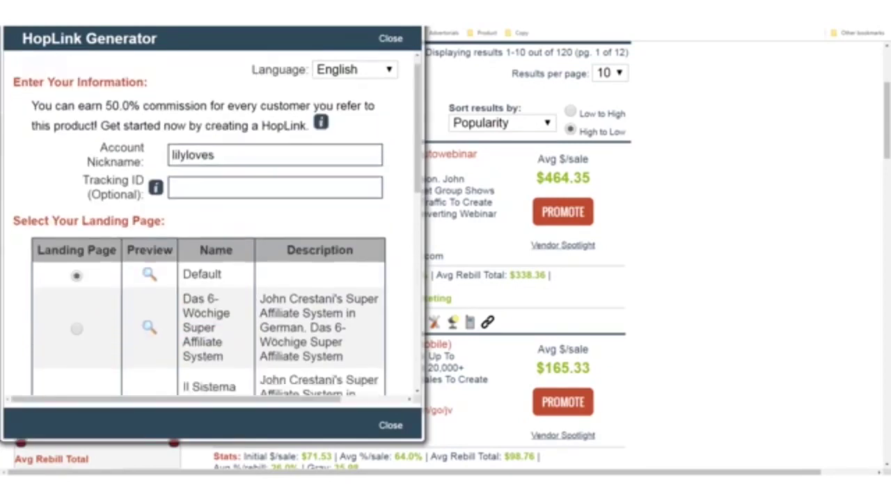
Step: Copy the generated encrypted HopLink in full
left_click_drag(146, 368, 196, 368)
left_click(196, 369)
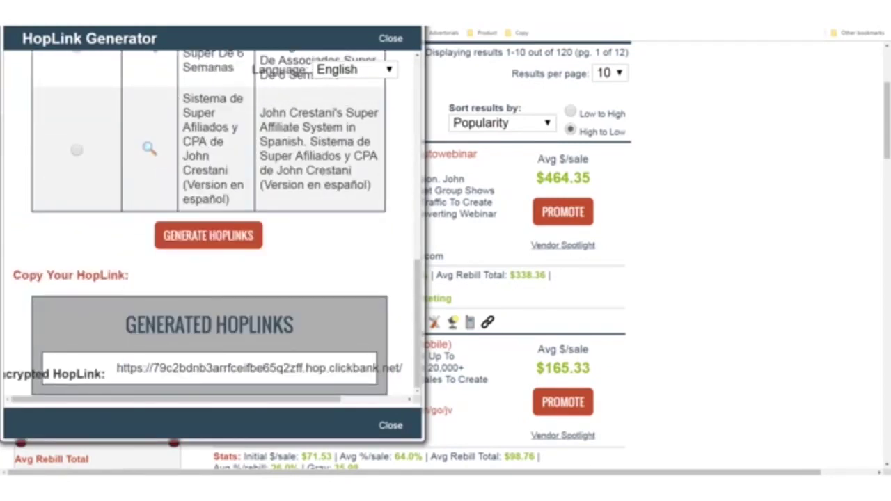
left_click_drag(117, 368, 561, 369)
right_click(357, 359)
left_click(397, 367)
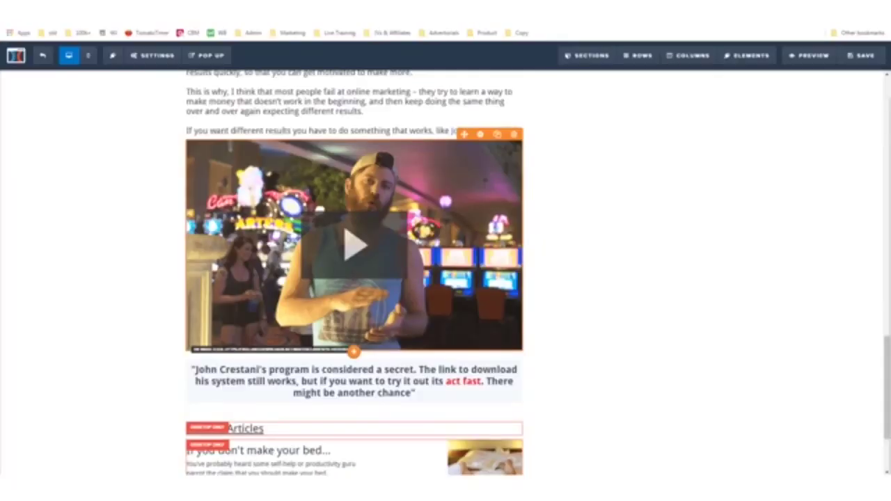
Step: In the ClickFunnels editor, replace the link URL of the casino video image near the article's end with the copied HopLink
scroll(354, 246, "up", 1)
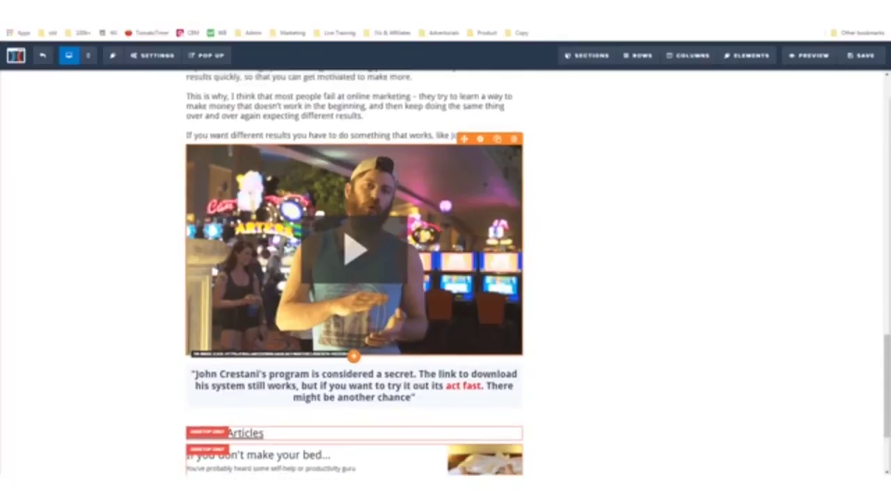
scroll(354, 245, "up", 3)
scroll(355, 245, "down", 4)
scroll(355, 245, "up", 2)
mouse_move(541, 189)
left_mouse_down()
mouse_move(446, 166)
mouse_move(602, 266)
mouse_move(297, 187)
left_mouse_up()
mouse_move(722, 154)
left_mouse_down()
mouse_move(601, 229)
mouse_move(634, 240)
mouse_move(610, 222)
left_mouse_up()
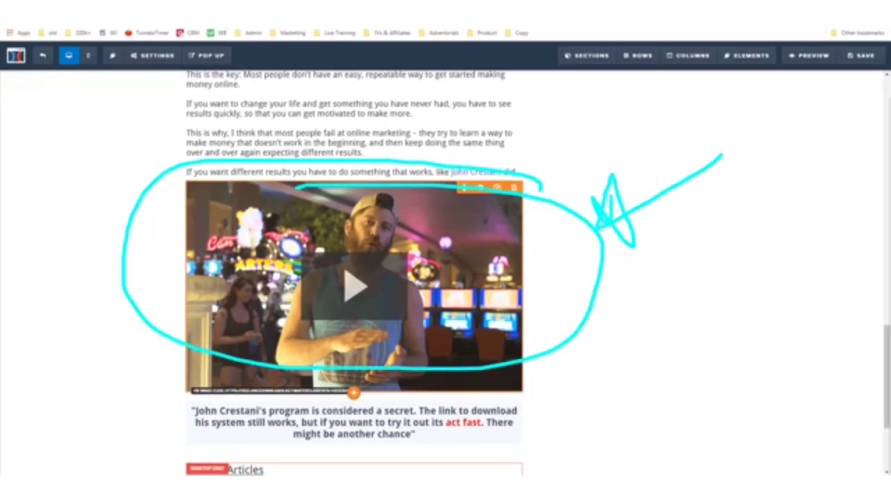
key("Escape")
left_click(481, 188)
mouse_move(736, 254)
left_mouse_down()
mouse_move(750, 253)
mouse_move(708, 266)
mouse_move(762, 263)
mouse_move(745, 251)
left_mouse_up()
mouse_move(599, 151)
left_mouse_down()
mouse_move(766, 241)
mouse_move(759, 248)
mouse_move(870, 263)
left_mouse_up()
key("Escape")
left_click(794, 263)
key("BackSpace")
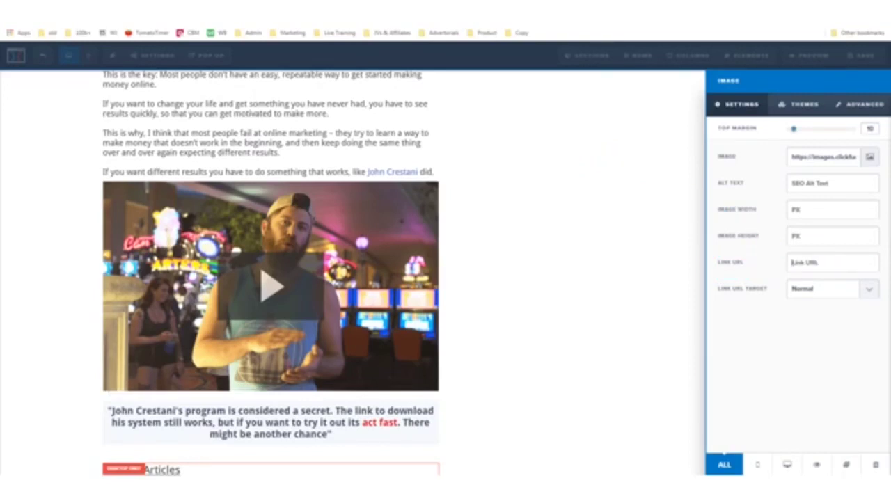
right_click(794, 268)
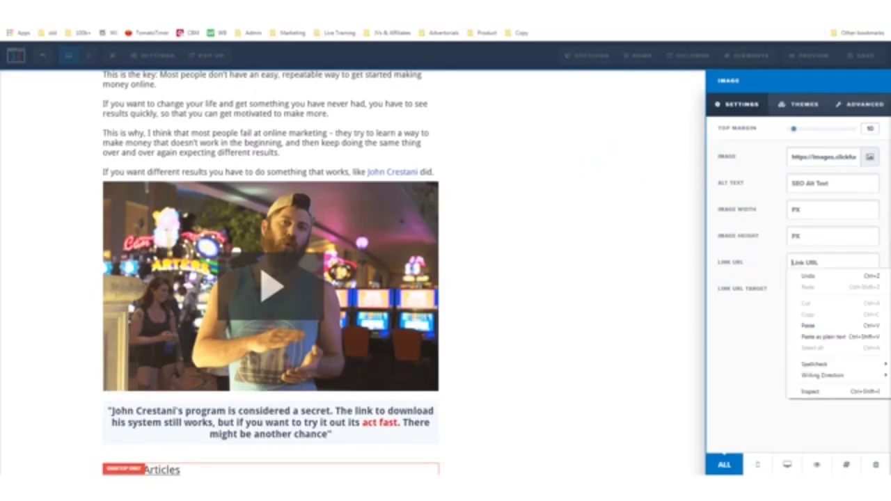
left_click(808, 326)
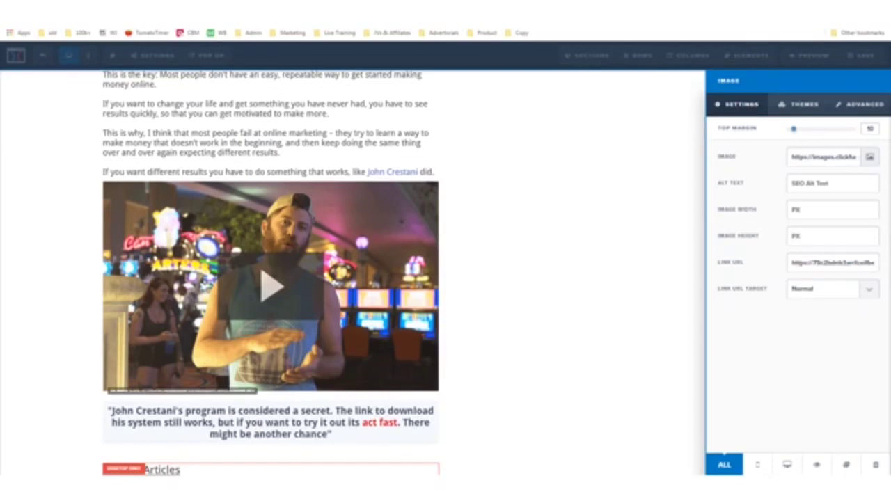
Step: Save the changes to the advertorial page
left_click(862, 56)
mouse_move(845, 47)
left_mouse_down()
mouse_move(873, 70)
mouse_move(872, 48)
left_mouse_up()
mouse_move(590, 198)
left_mouse_down()
mouse_move(828, 71)
mouse_move(771, 71)
left_mouse_up()
key("Escape")
left_click(861, 56)
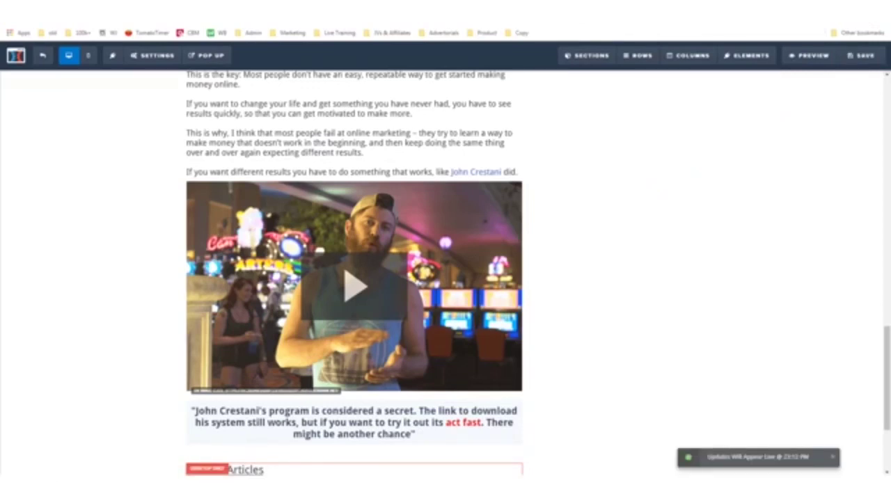
Step: Preview the saved advertorial, review its headline and date, and follow the video image's affiliate link to the offer page
left_click(809, 55)
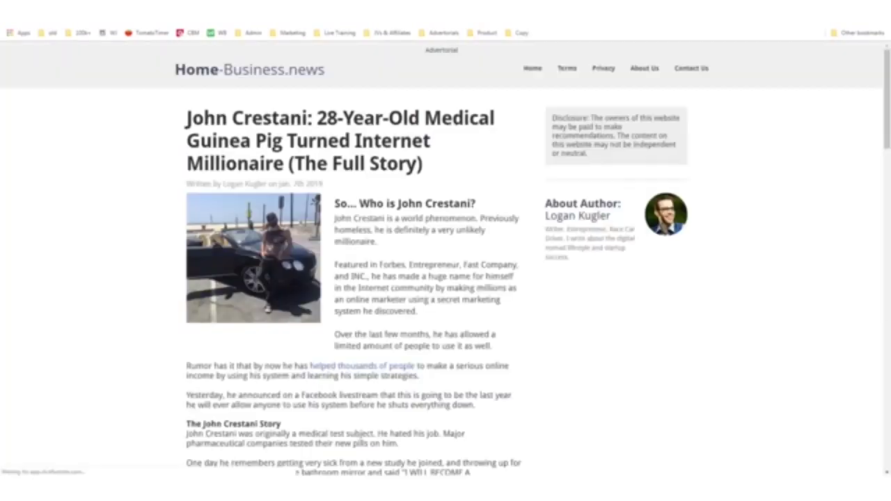
left_click_drag(175, 118, 216, 119)
left_click(216, 120)
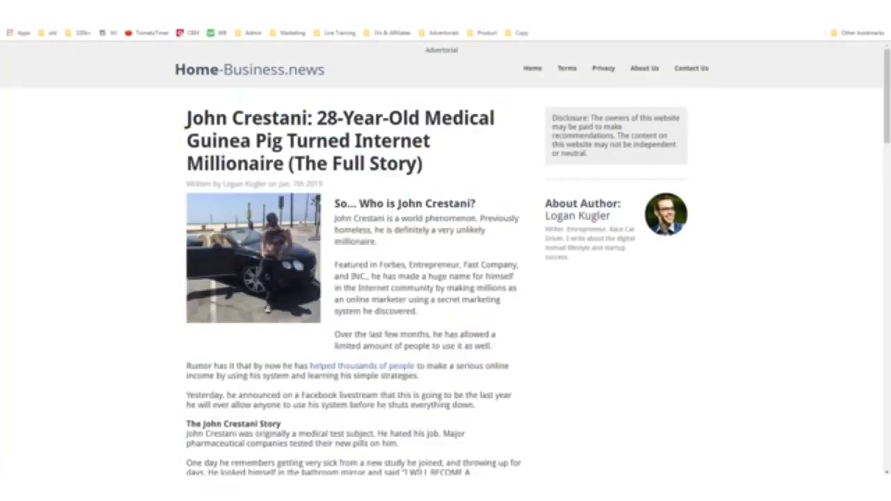
left_click_drag(184, 151, 278, 152)
left_click_drag(275, 189, 311, 188)
scroll(446, 260, "down", 1)
scroll(446, 259, "down", 15)
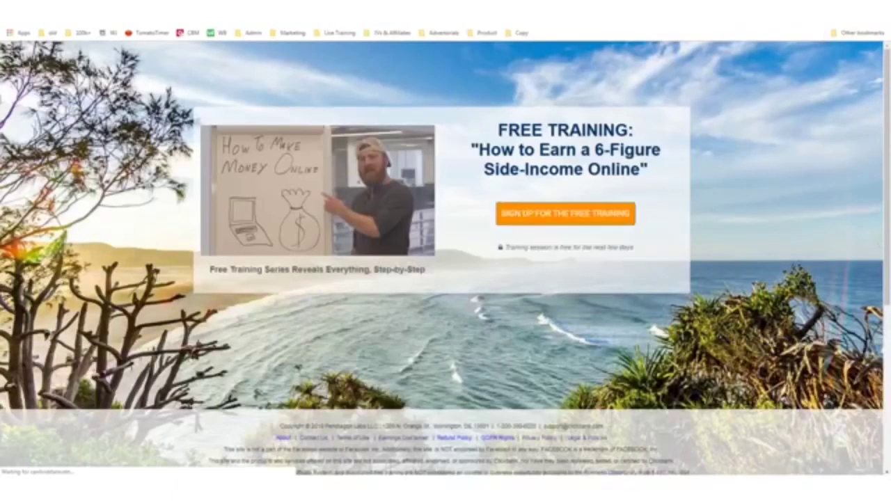
mouse_move(725, 149)
left_mouse_down()
mouse_move(259, 90)
mouse_move(258, 348)
mouse_move(627, 70)
mouse_move(209, 154)
left_mouse_up()
left_click_drag(36, 66, 136, 150)
left_click_drag(792, 308, 832, 373)
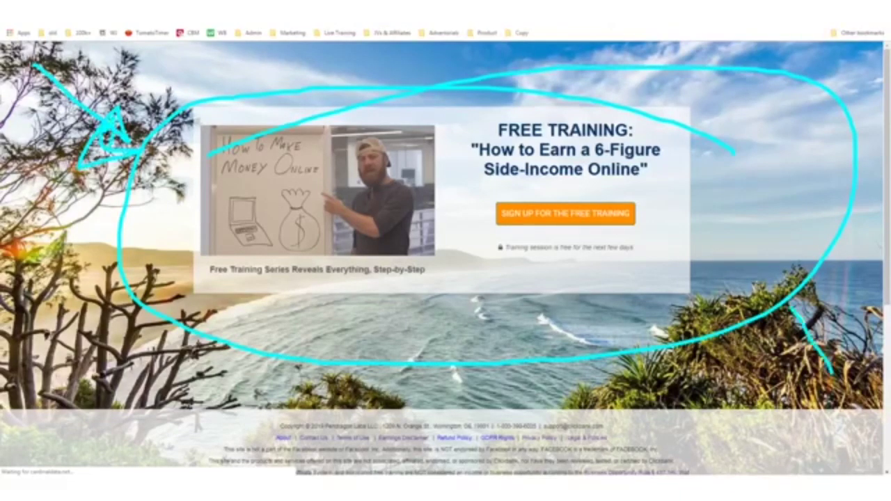